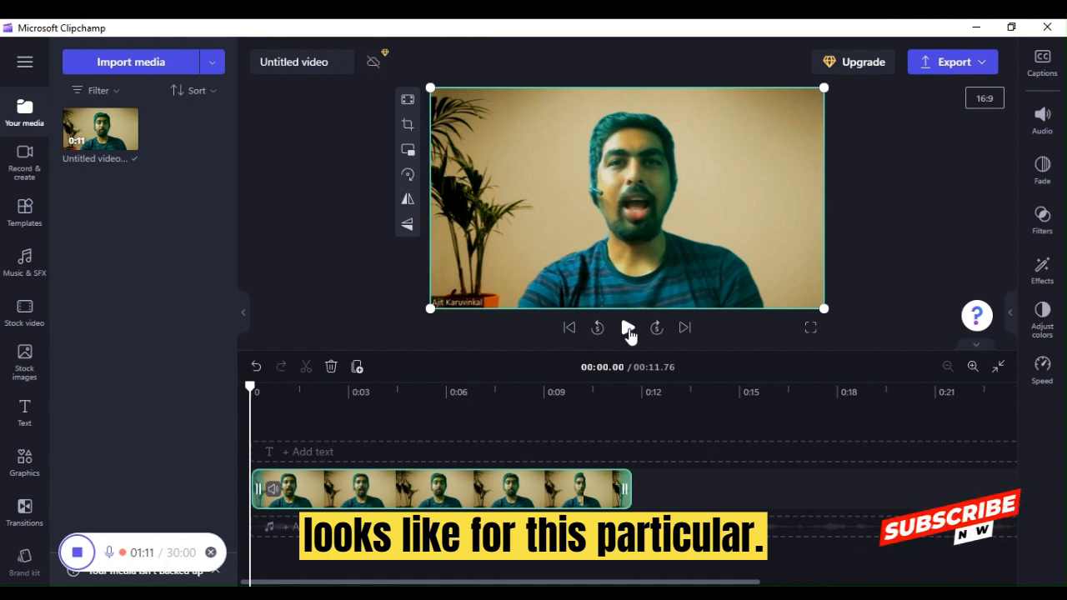
Preview the clip from the start and turn on auto-captions with English (United States) as the recognition language.
click(628, 330)
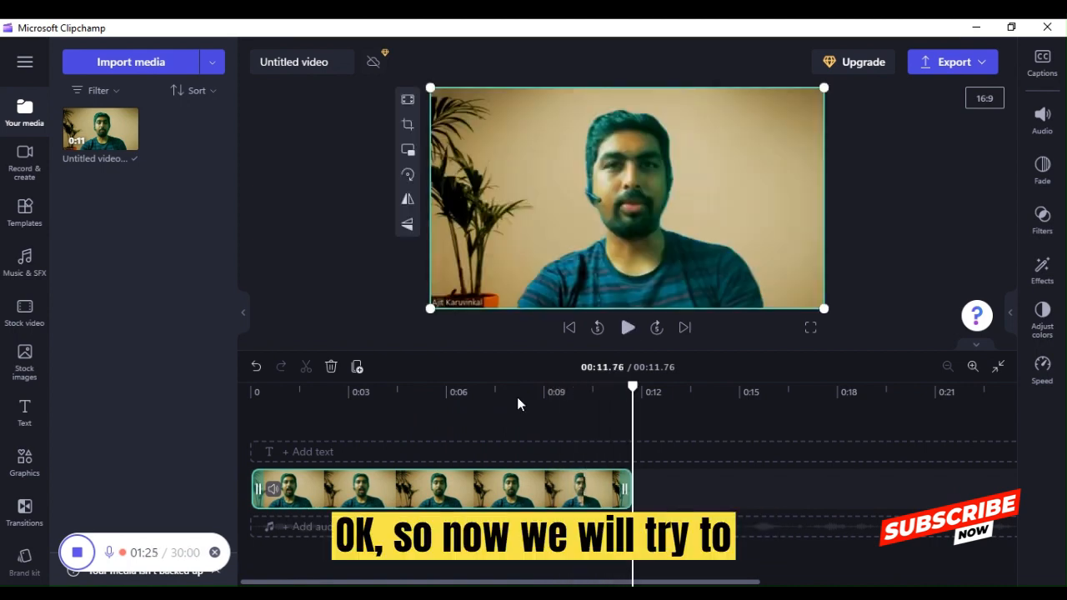
drag(518, 404, 250, 395)
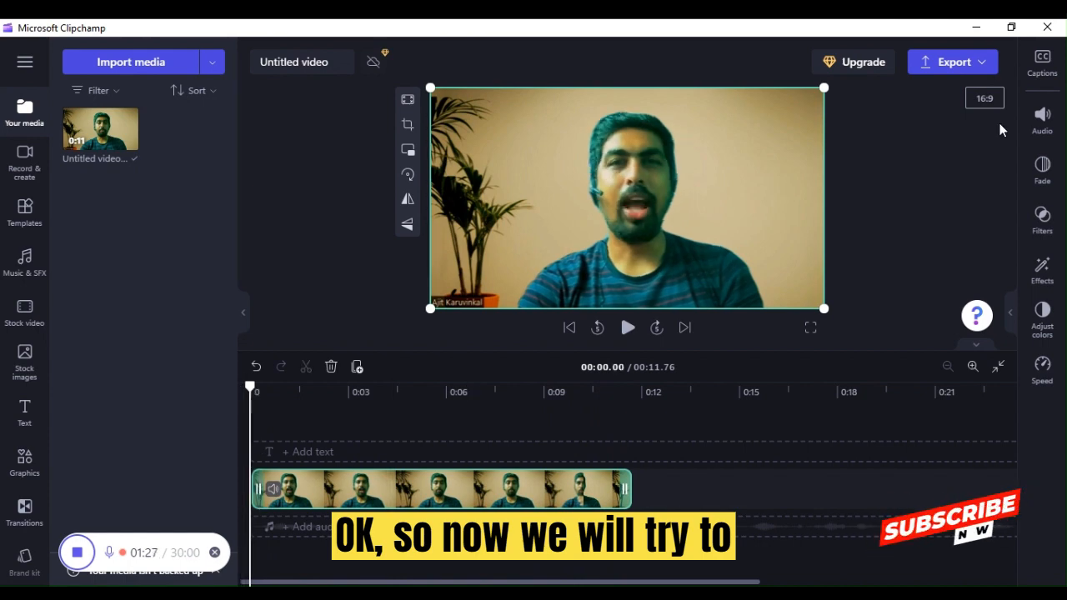
click(1043, 74)
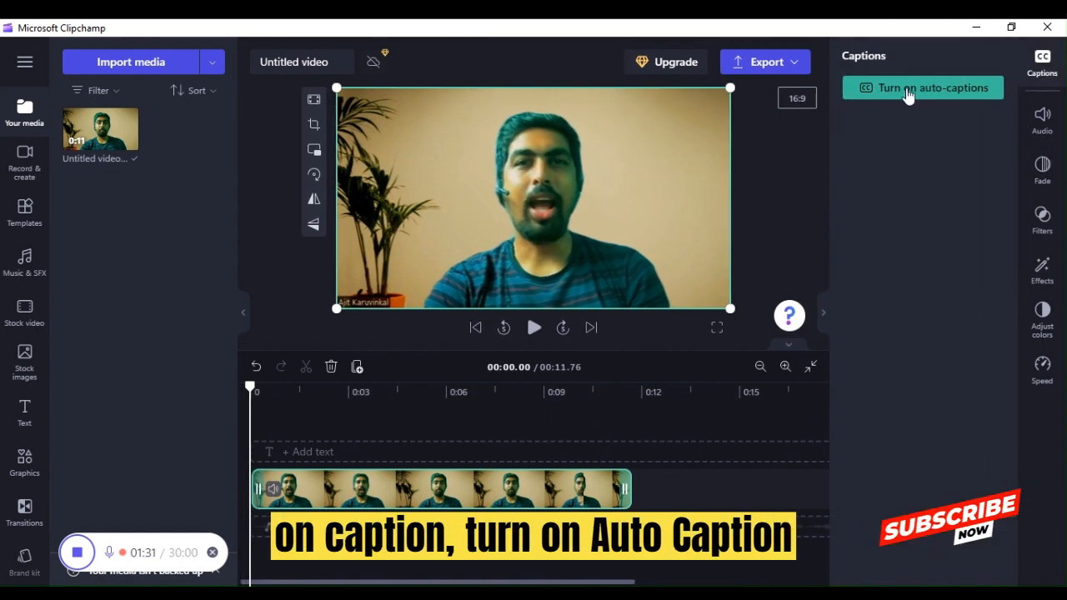
click(907, 90)
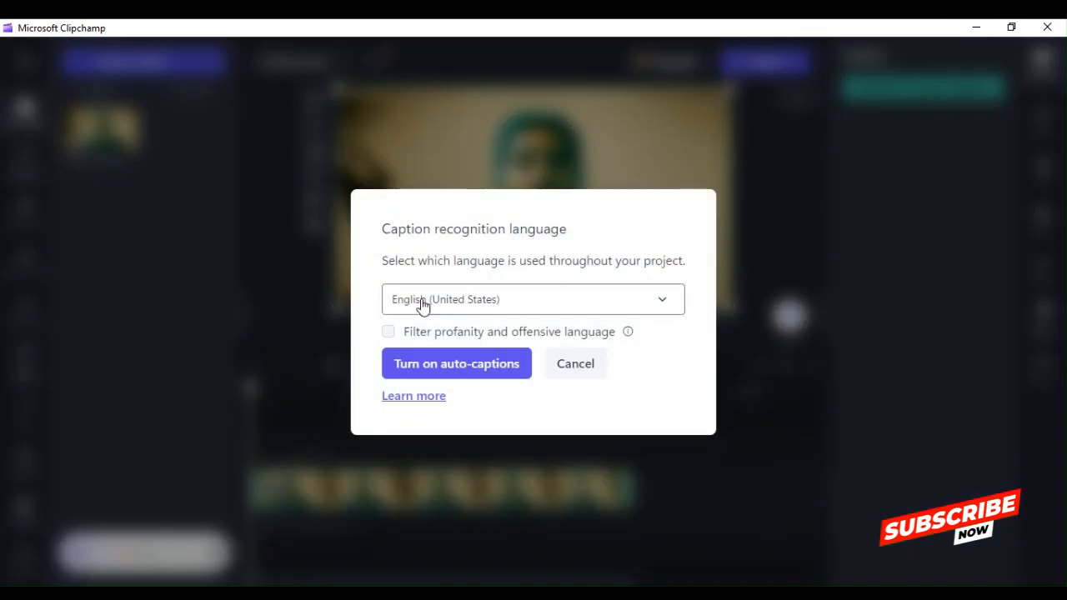
click(441, 367)
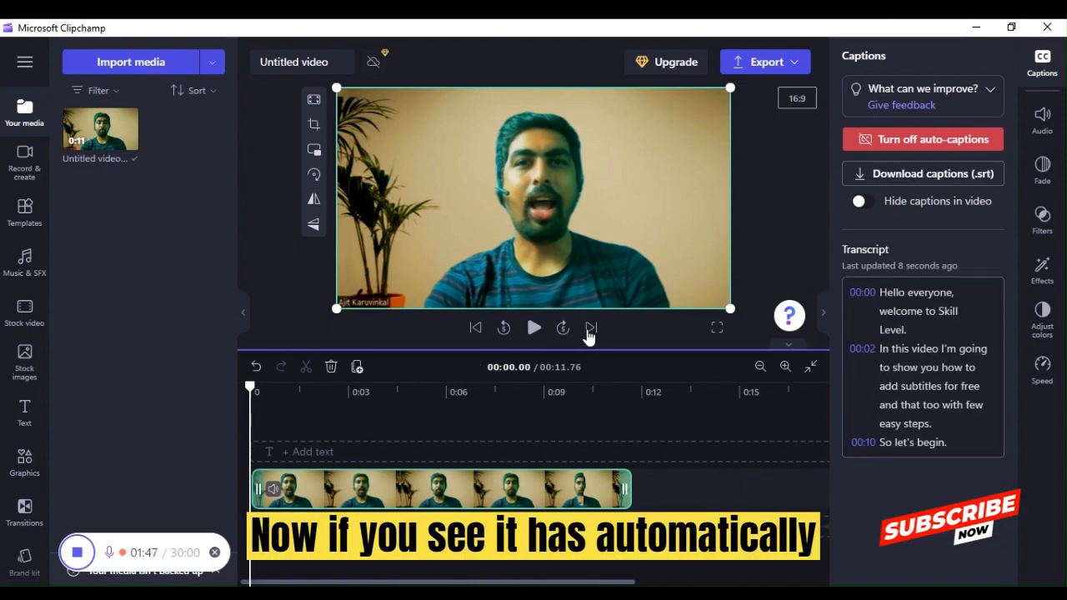
Preview the opening captions and correct "Skill Level" to "Skill Double" in the transcript's first line.
click(533, 327)
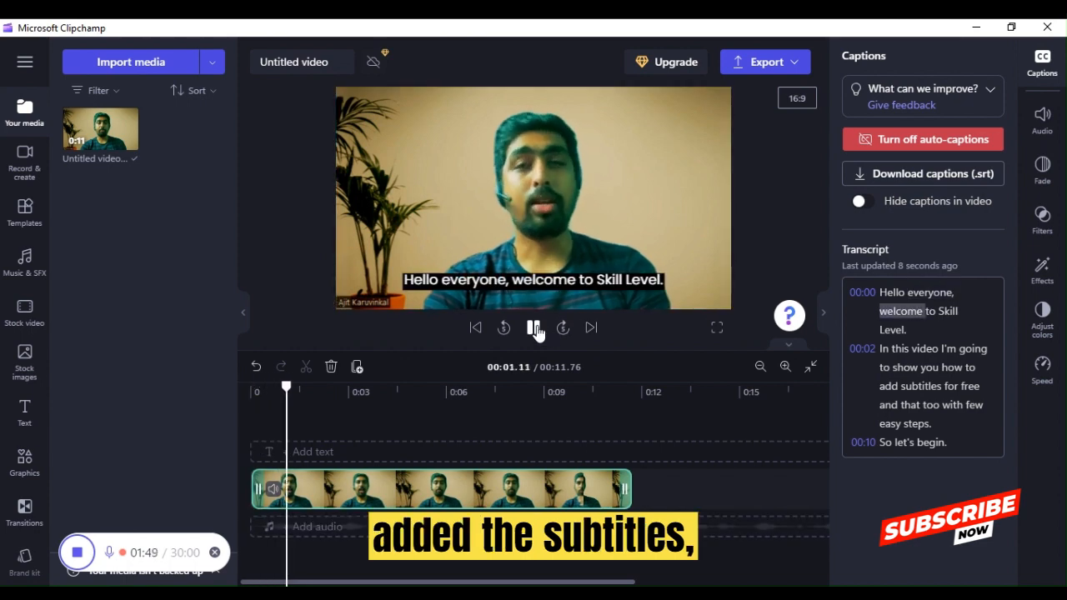
click(535, 330)
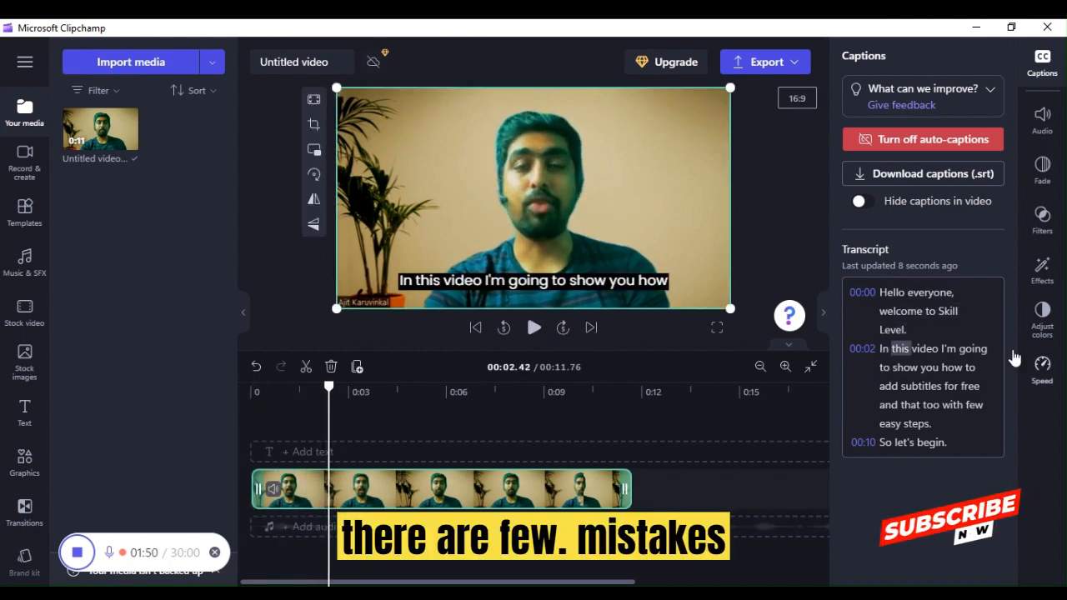
click(908, 331)
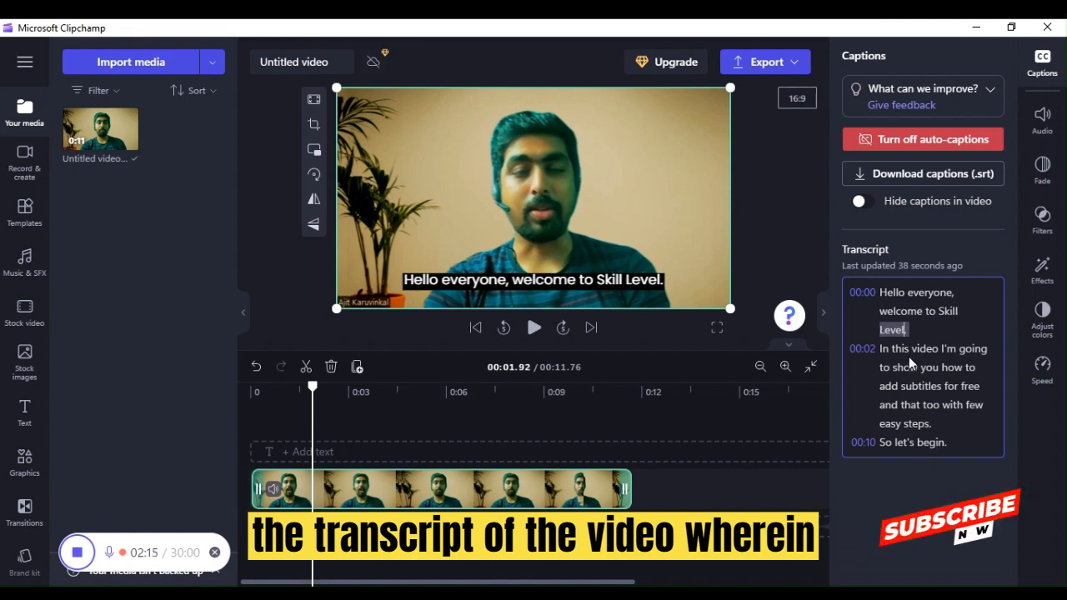
key(BackSpace)
key(BackSpace)
key(BackSpace)
key(BackSpace)
key(BackSpace)
key(BackSpace)
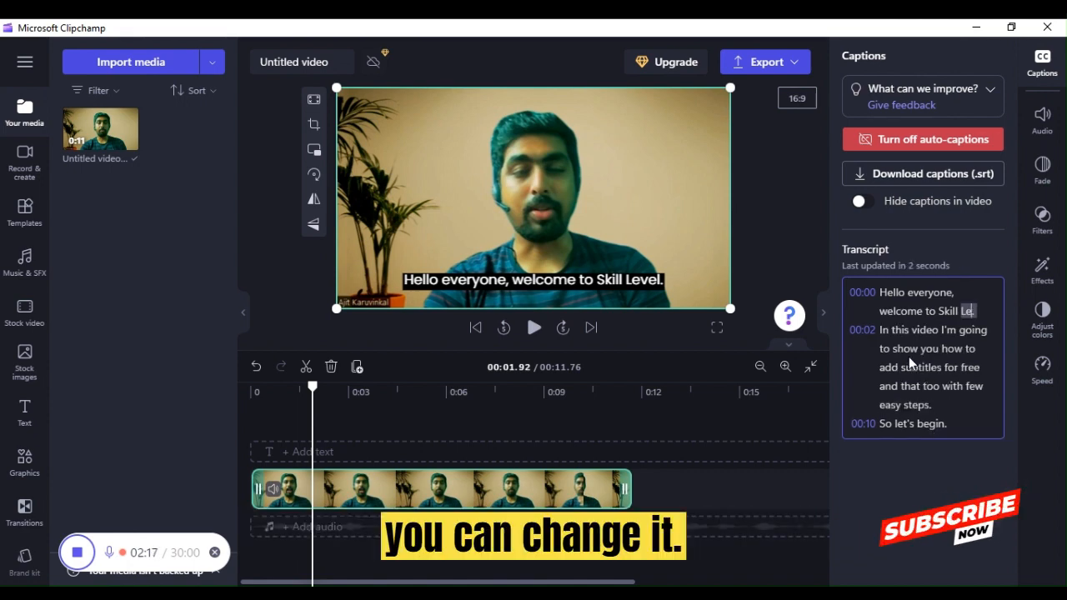
text(D)
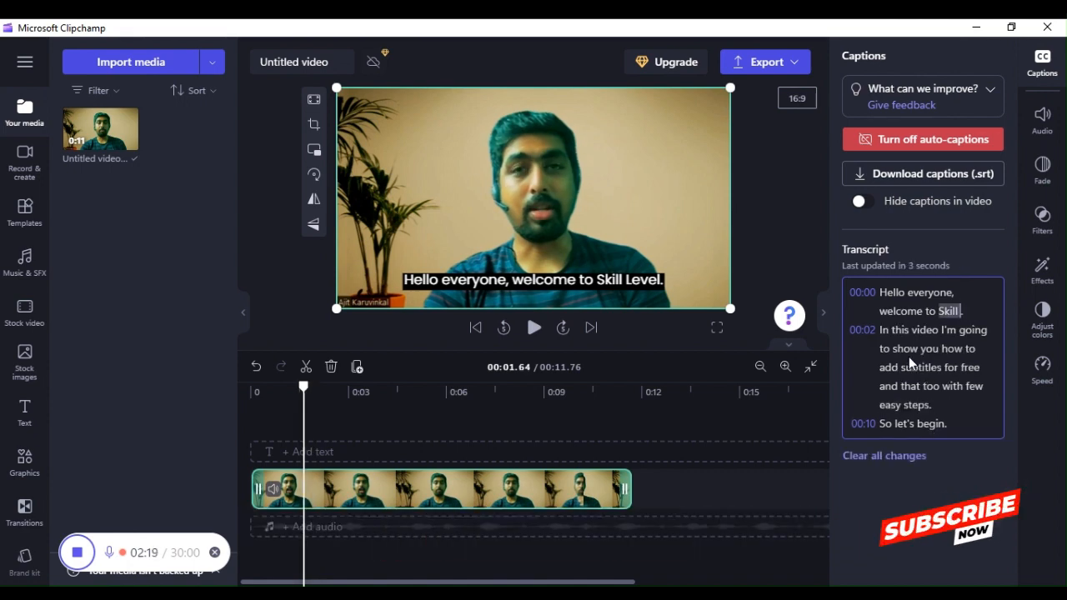
text(o)
key(Left)
key(Left)
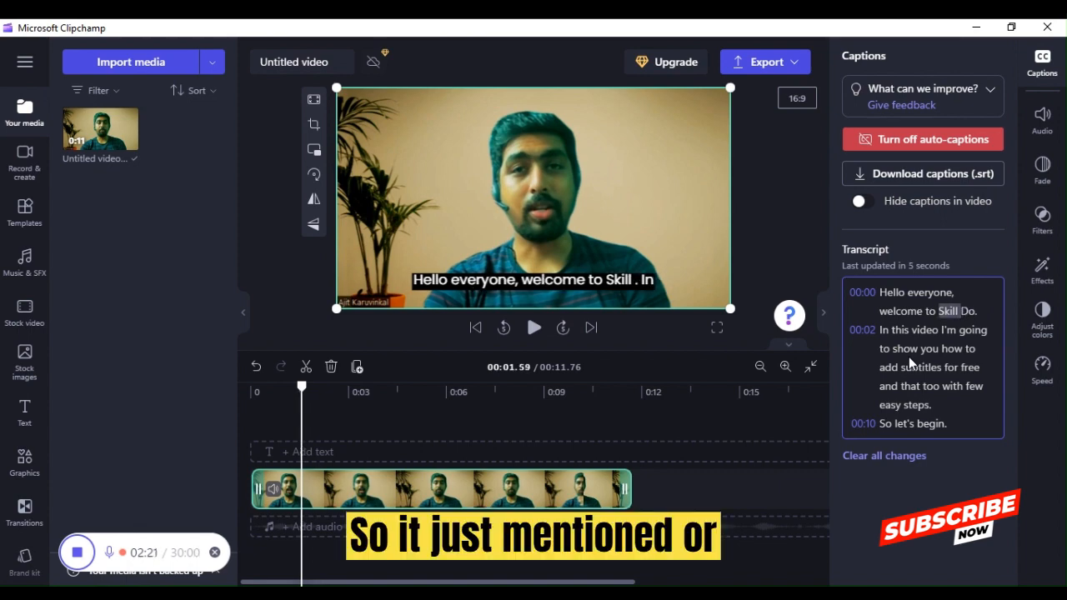
key(Right)
key(Right)
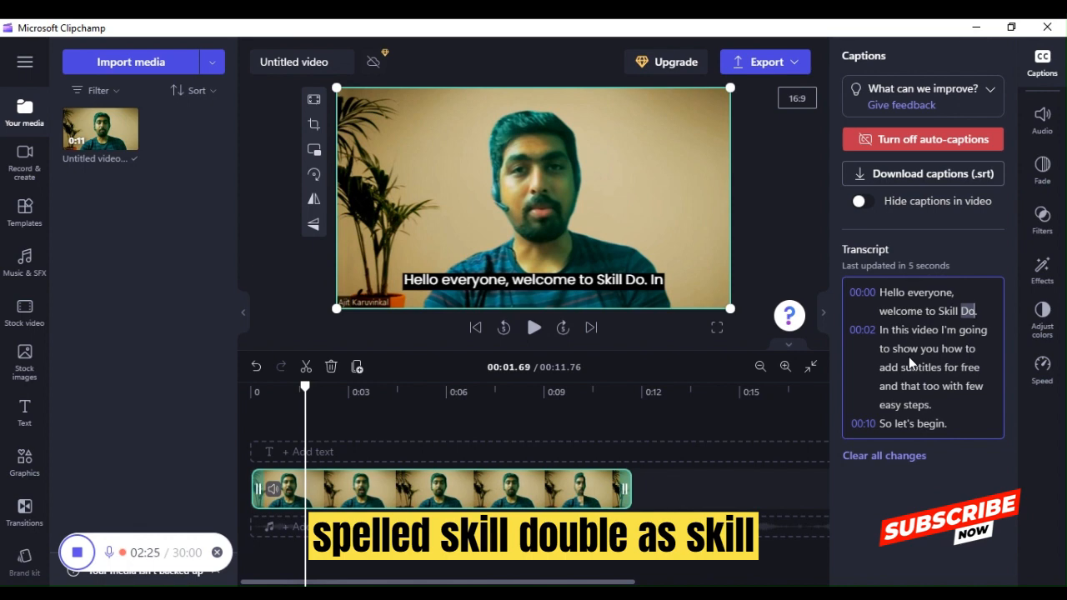
text(uble)
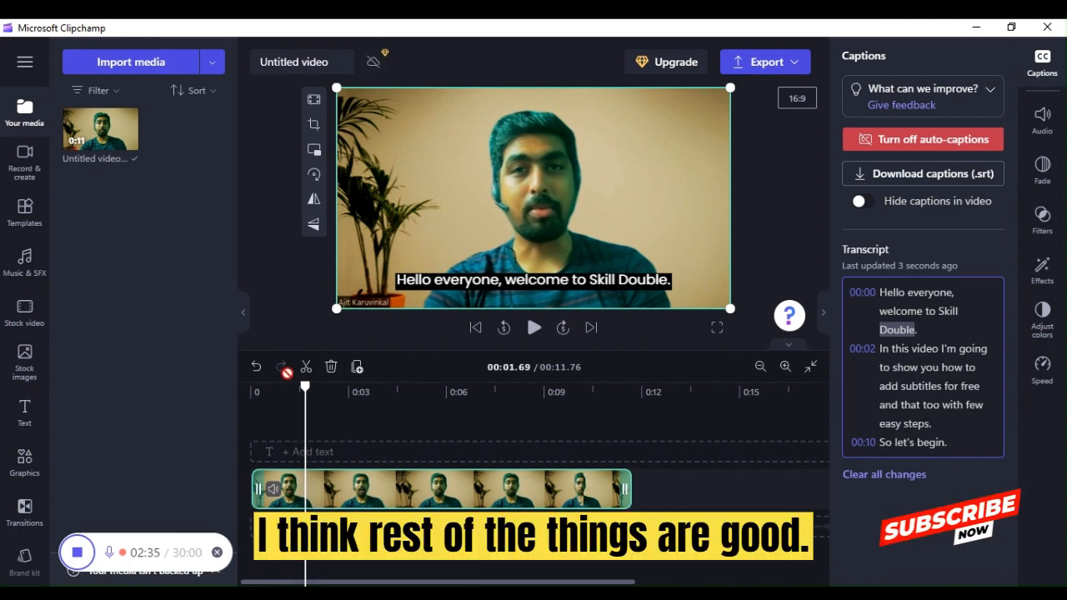
Play the video from the beginning to check the corrected captions against the speech.
drag(303, 385, 250, 384)
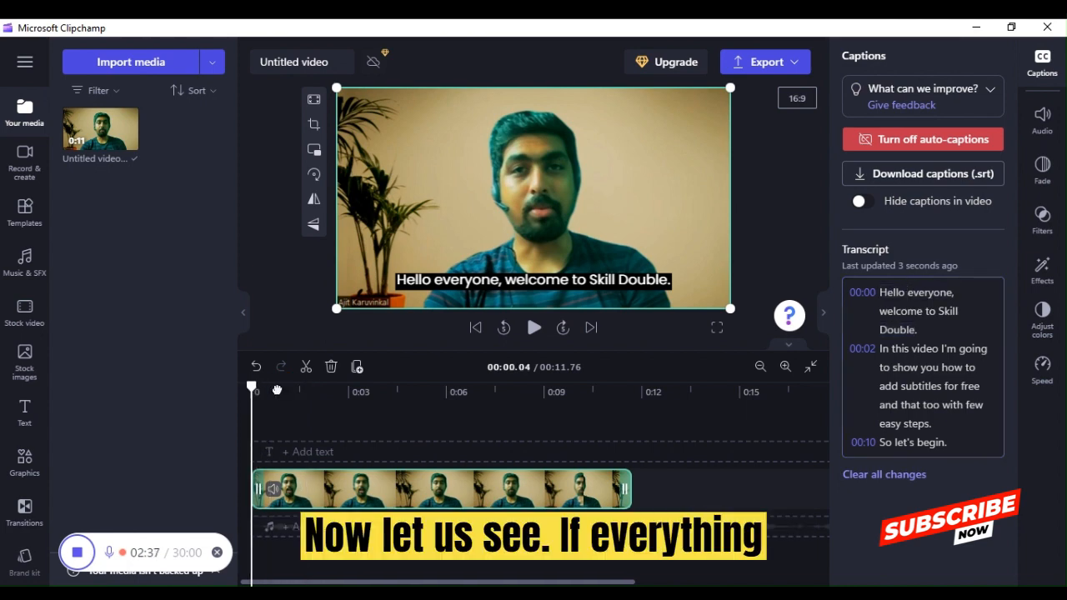
click(531, 330)
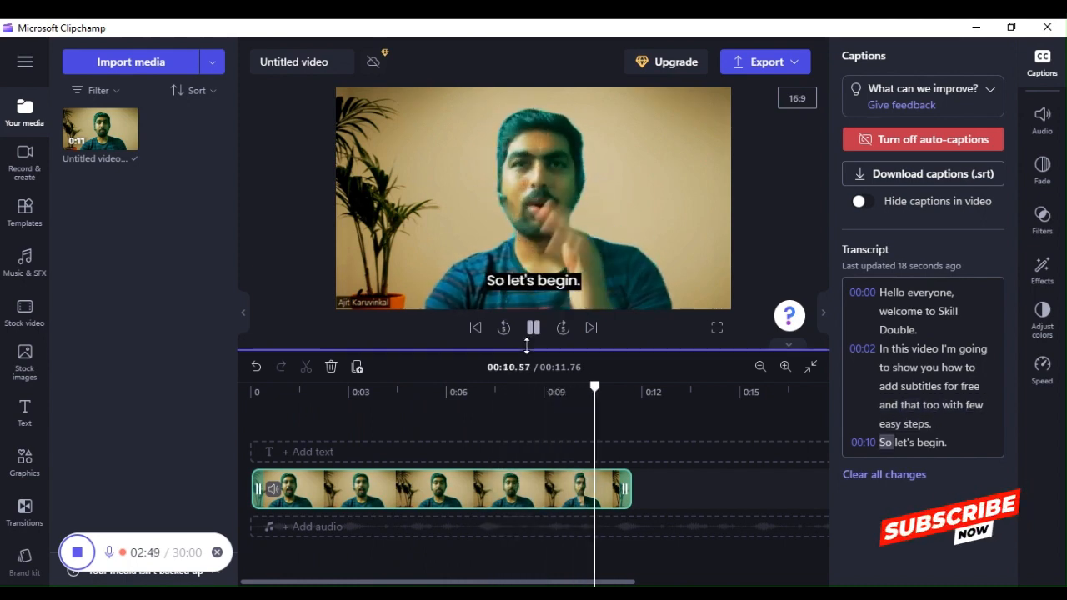
click(535, 330)
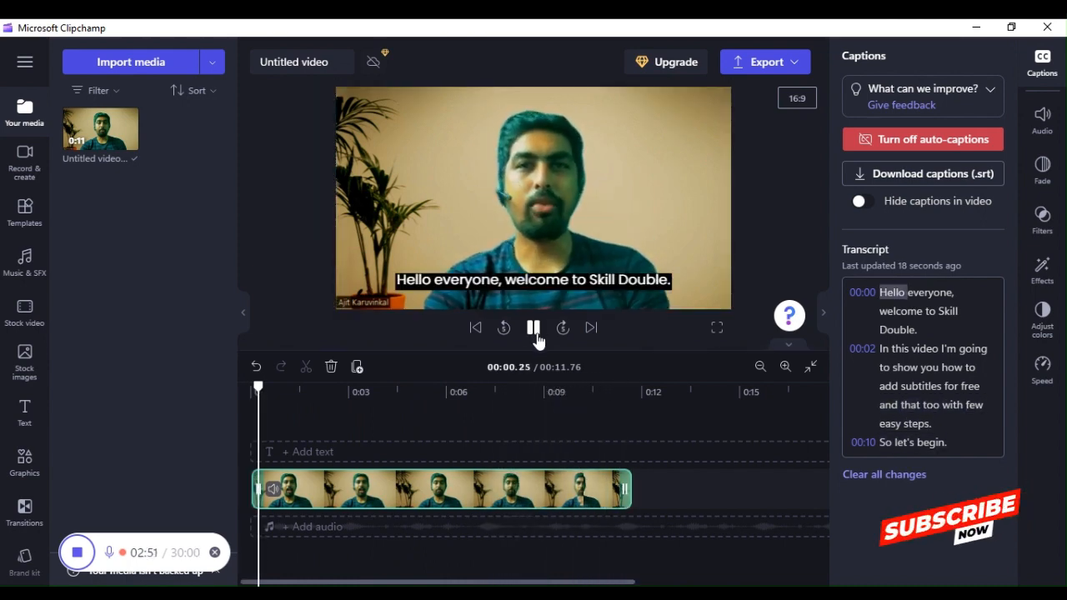
click(535, 331)
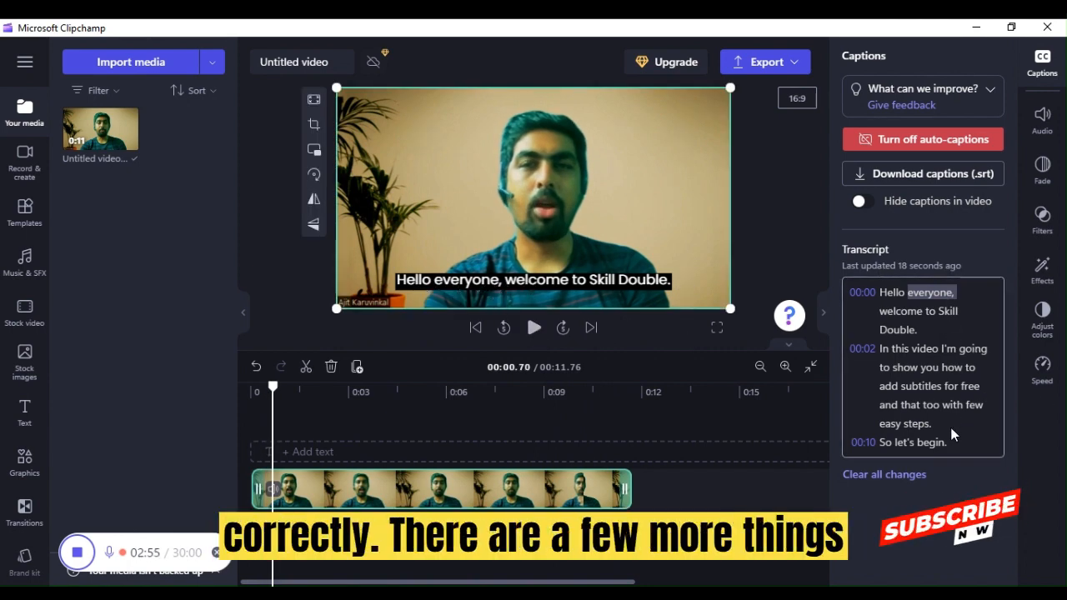
Open the text settings of the caption in the video preview and set its font to Anton.
click(502, 284)
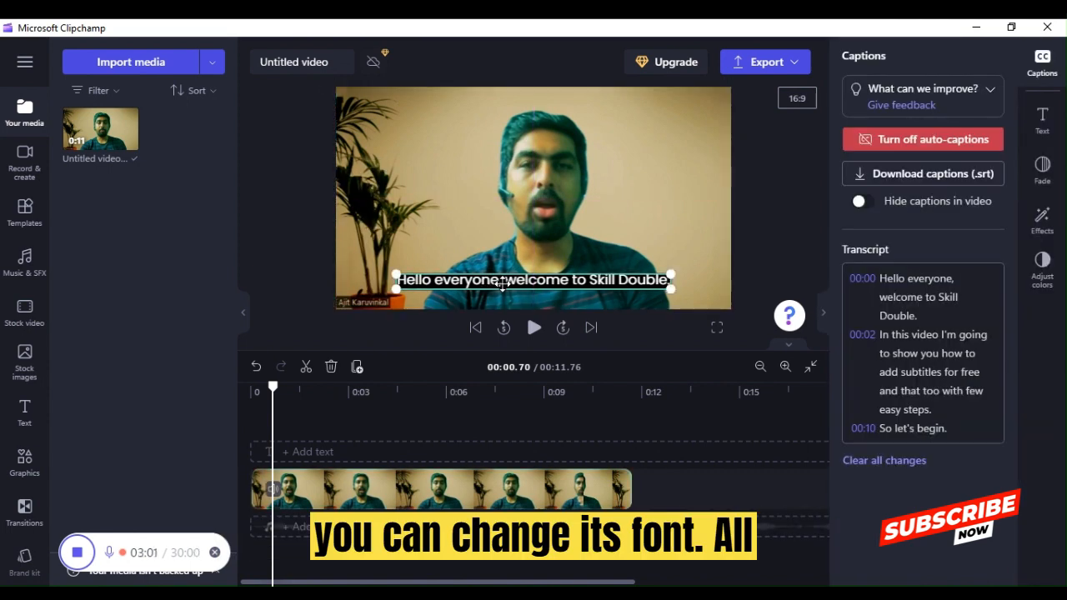
click(1042, 63)
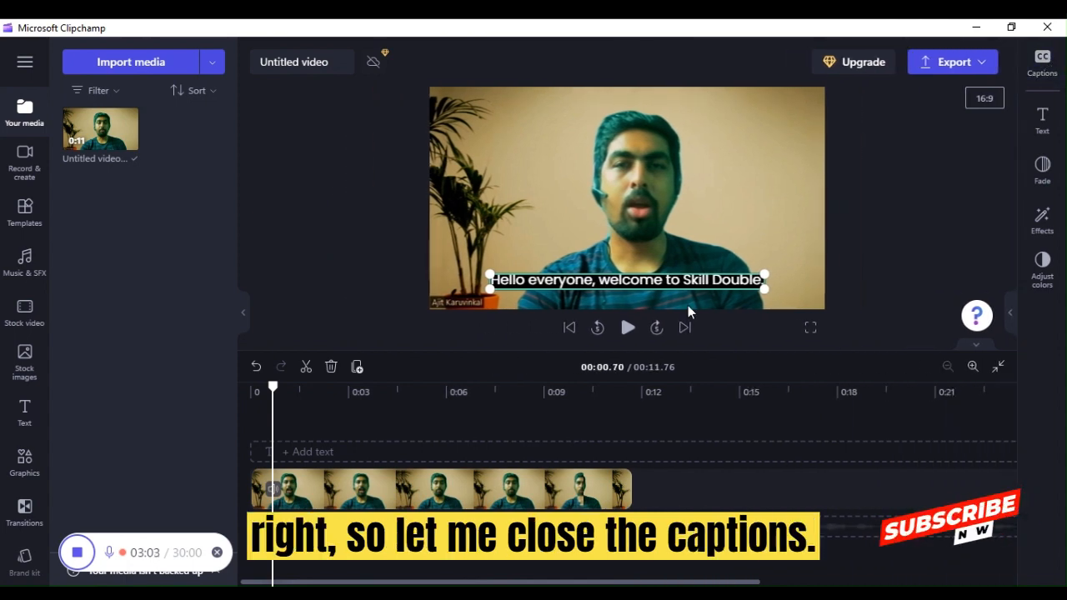
click(683, 280)
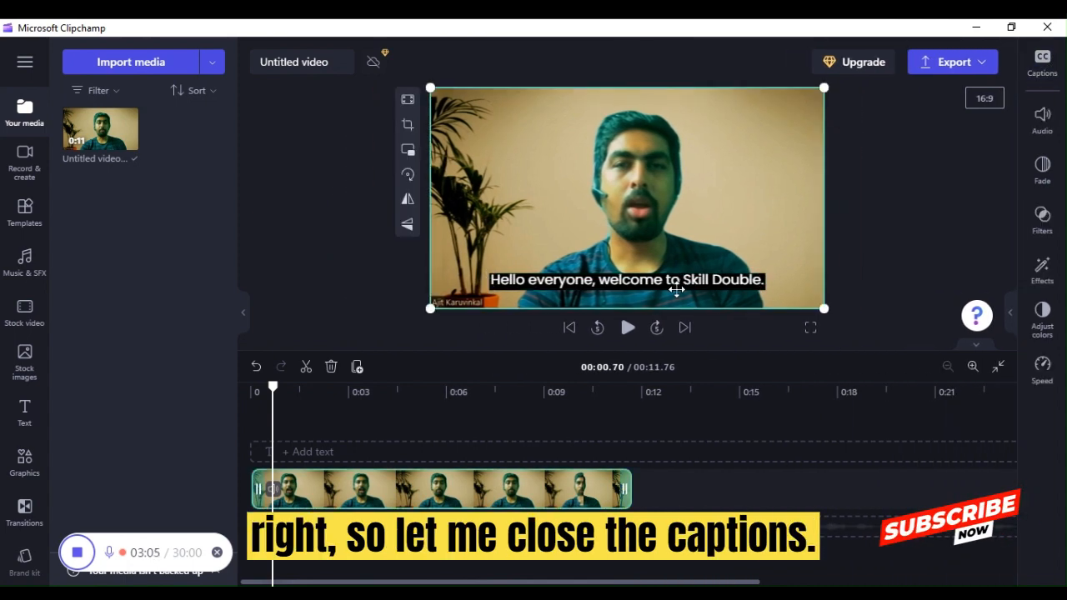
drag(676, 289, 645, 288)
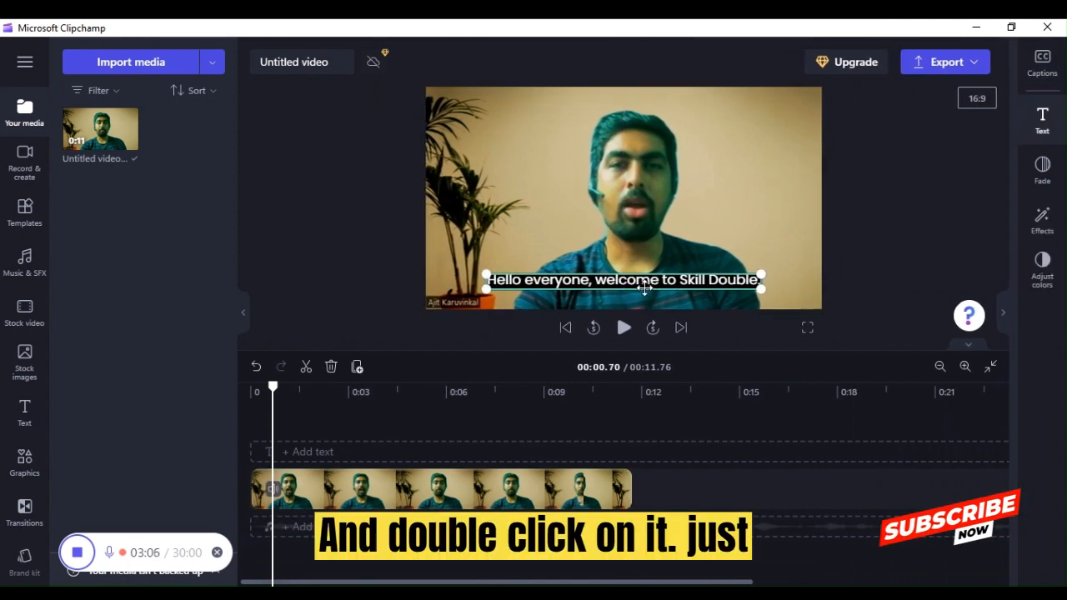
double_click(644, 287)
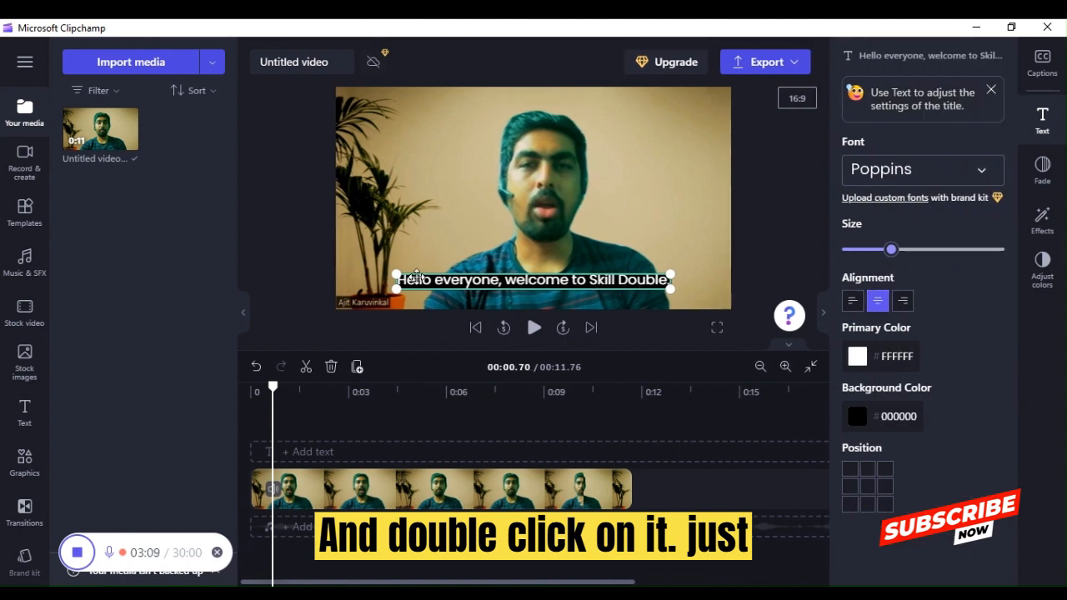
click(973, 175)
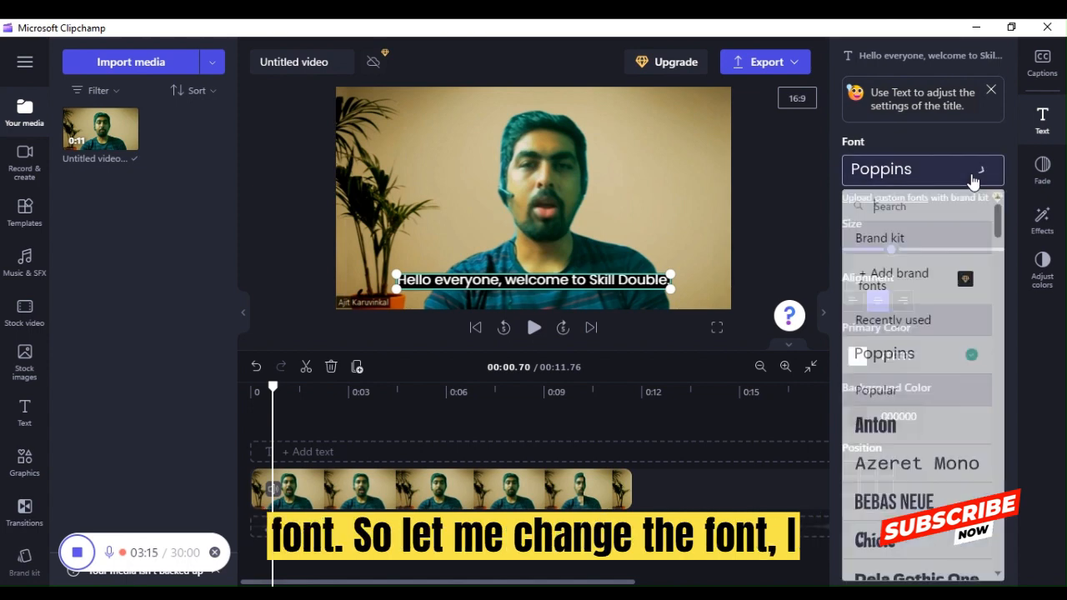
click(925, 428)
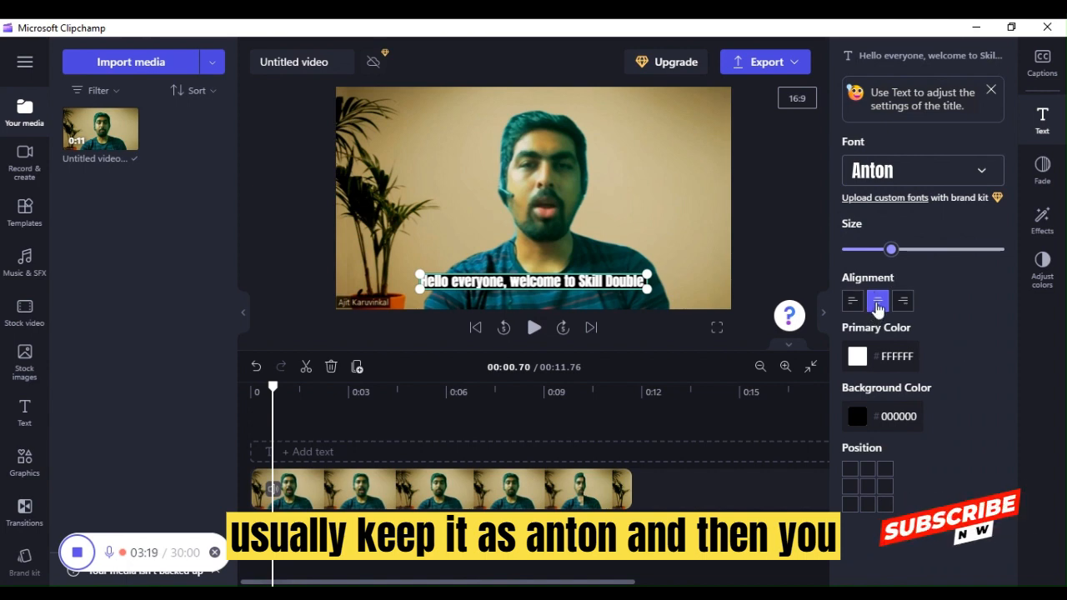
Make the caption text slightly larger and keep it centre-aligned after trying left and right alignment.
mouse_move(891, 250)
mouse_down()
mouse_move(904, 250)
mouse_move(885, 260)
mouse_move(905, 263)
mouse_up()
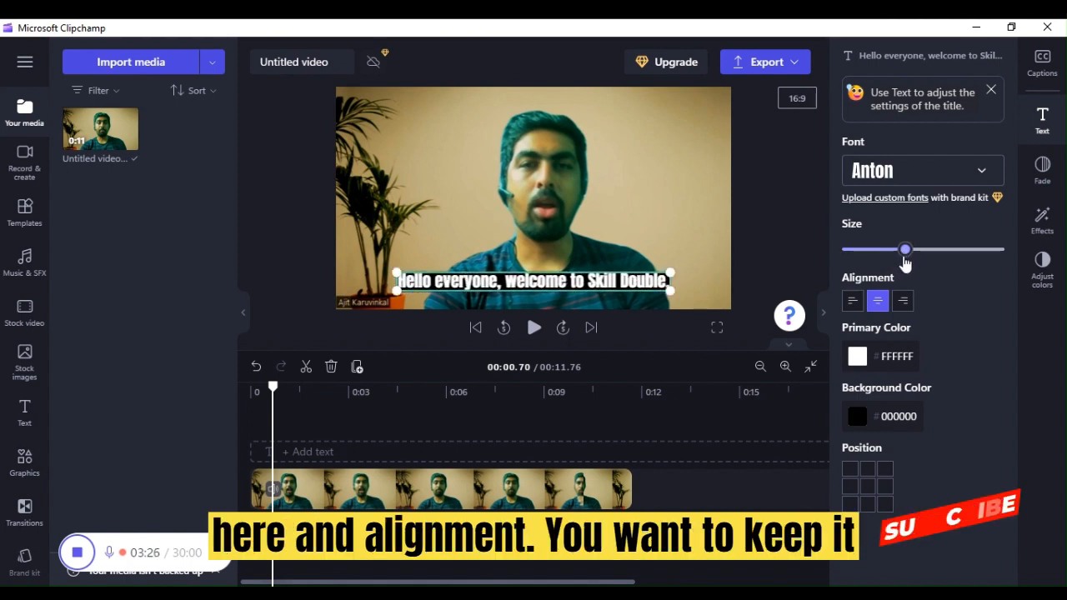
click(853, 307)
click(875, 305)
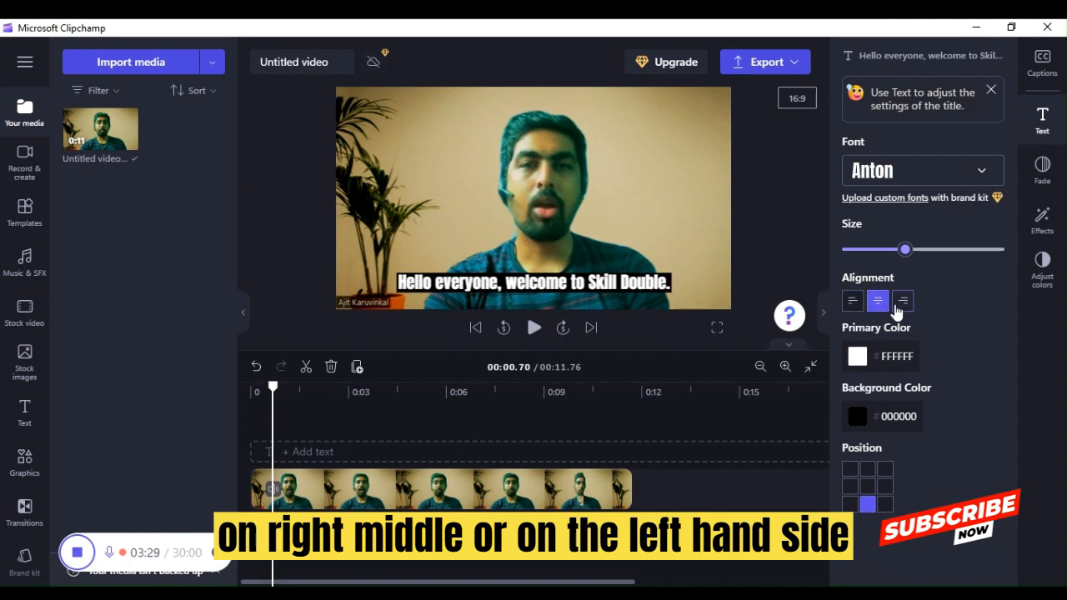
click(897, 307)
click(881, 306)
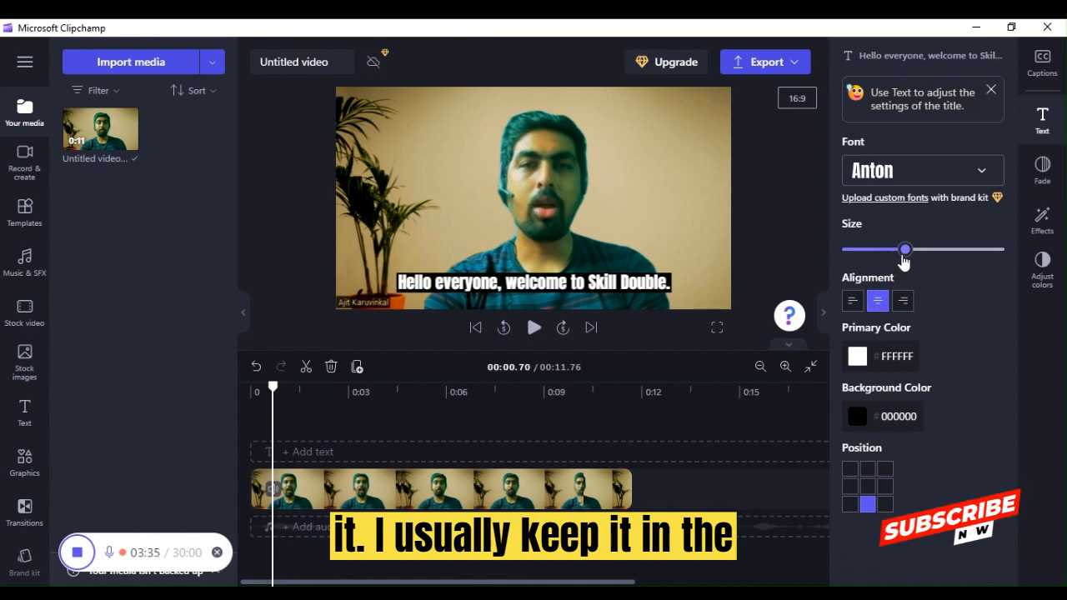
drag(905, 261, 897, 261)
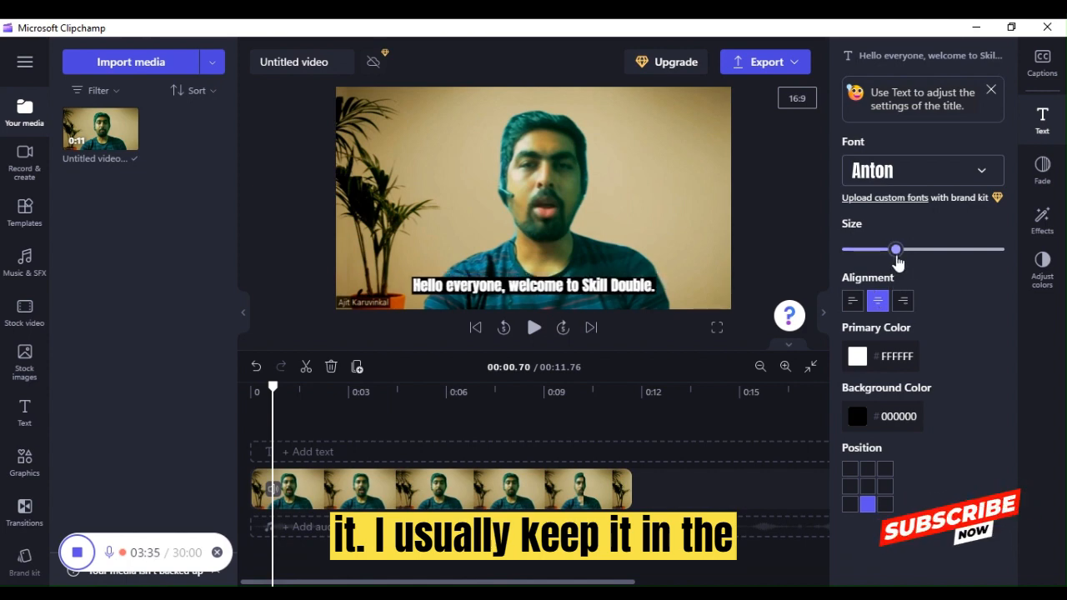
Set the caption's primary color to black (000000) and its background color to yellow (FBE555).
click(875, 361)
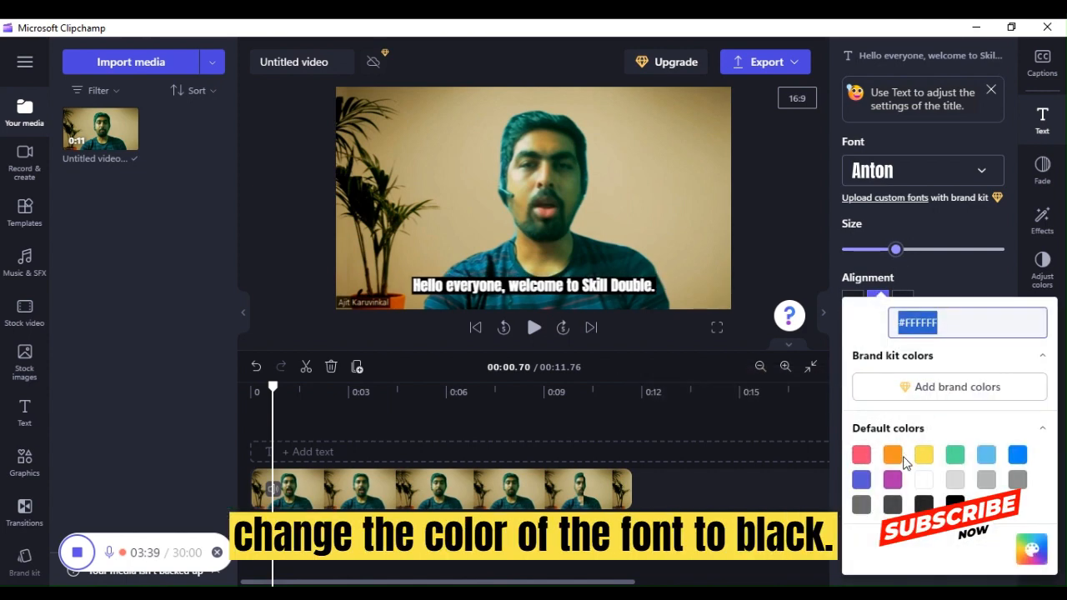
click(955, 503)
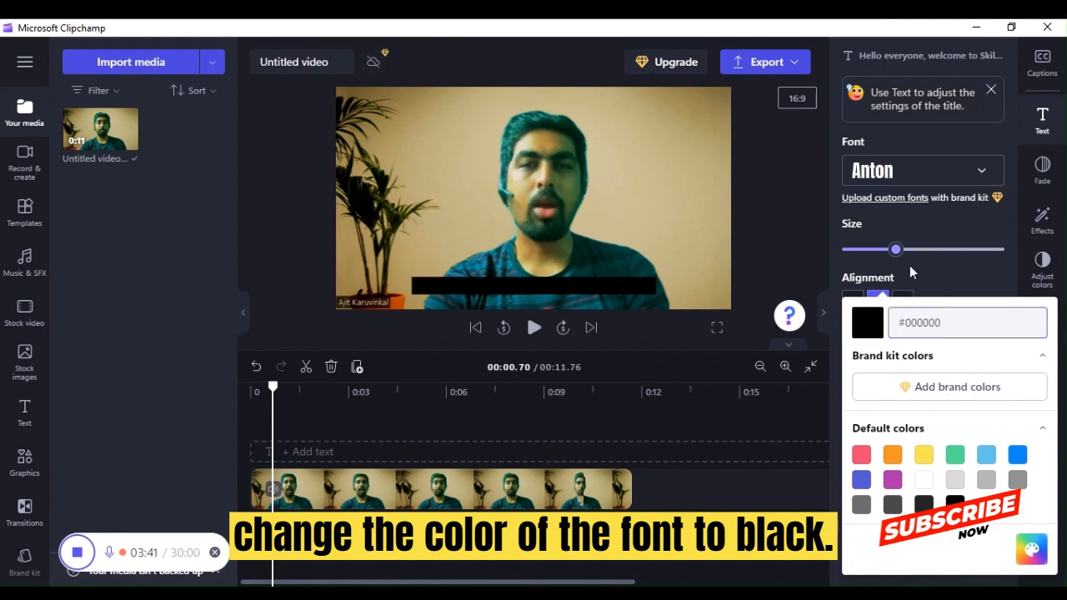
click(941, 268)
click(889, 421)
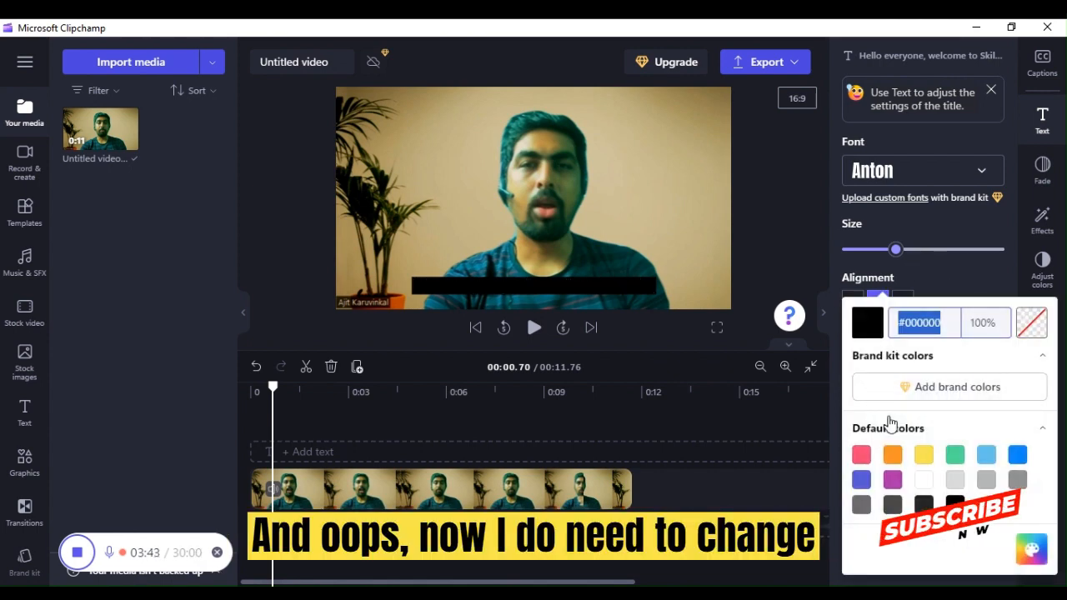
click(923, 454)
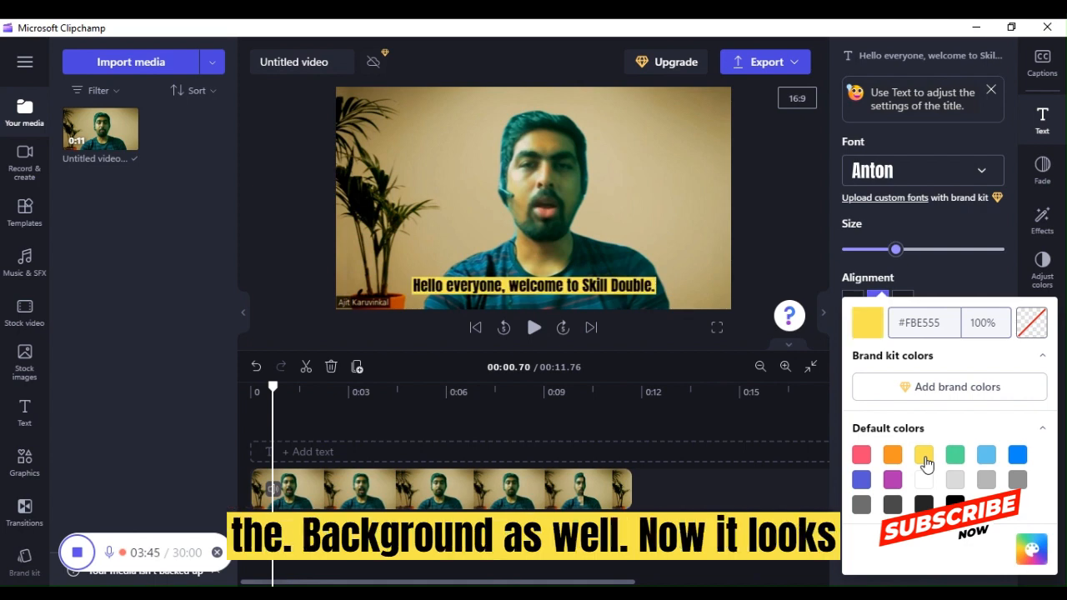
click(962, 267)
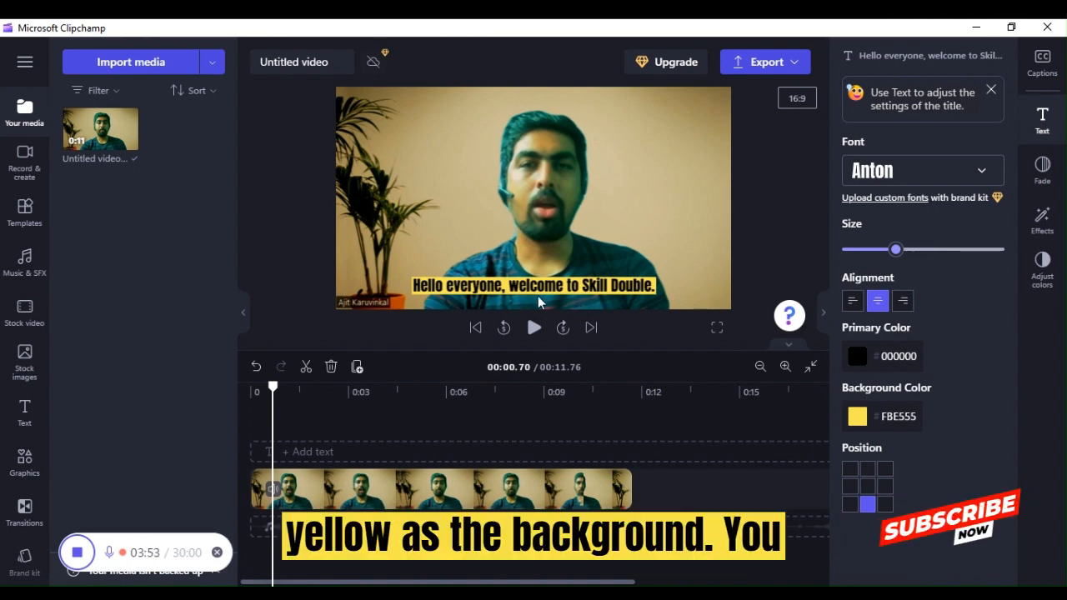
Try the top-centre, middle-right and bottom-right caption positions and return the caption to bottom centre.
click(868, 470)
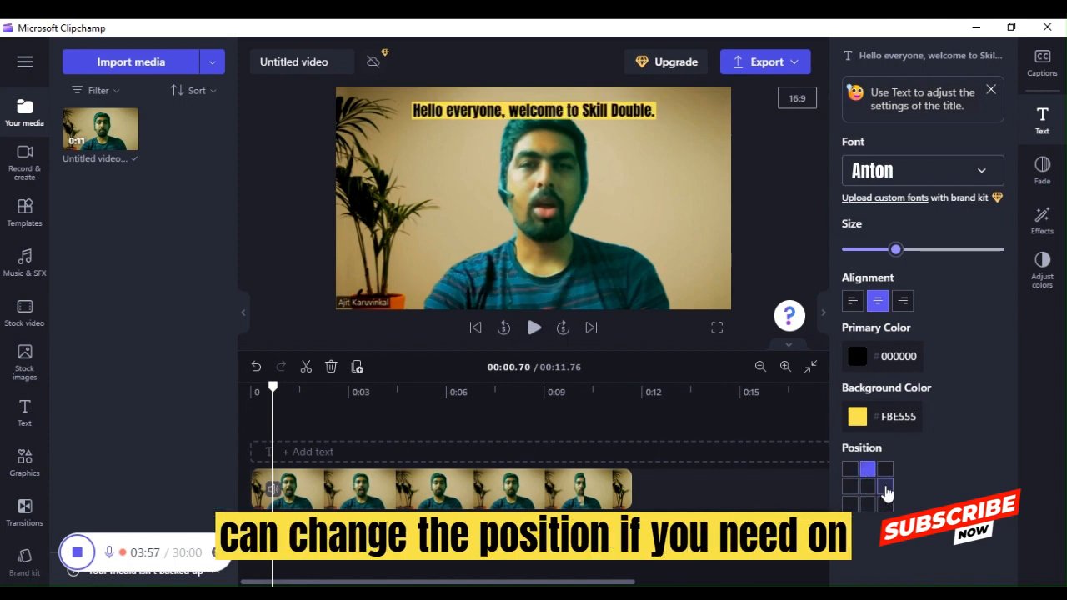
click(886, 488)
click(885, 503)
click(867, 505)
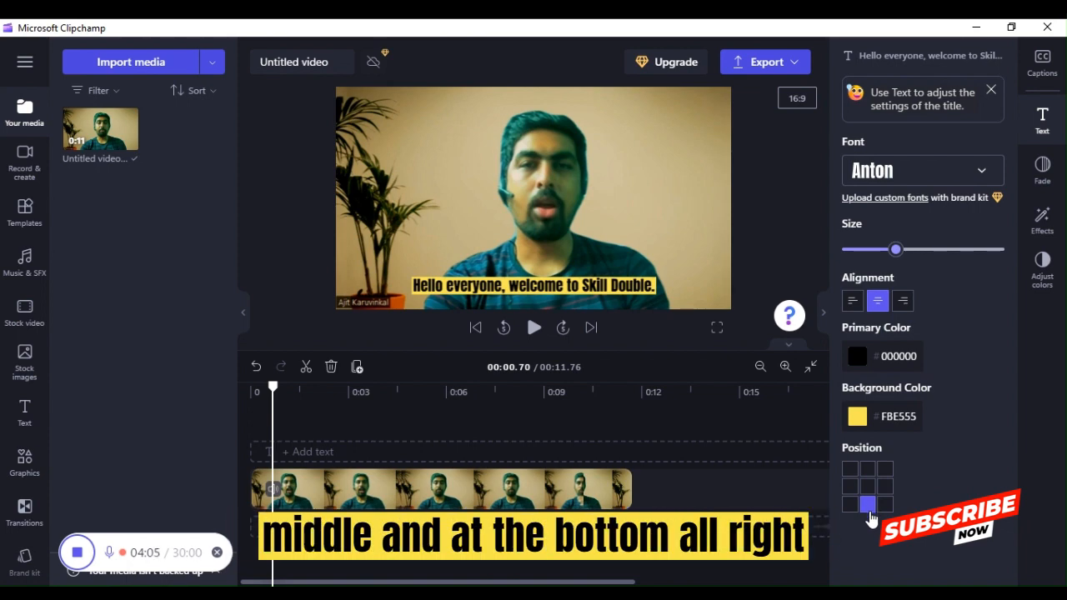
Play the video from the start to review the restyled captions.
drag(273, 387, 250, 387)
click(530, 329)
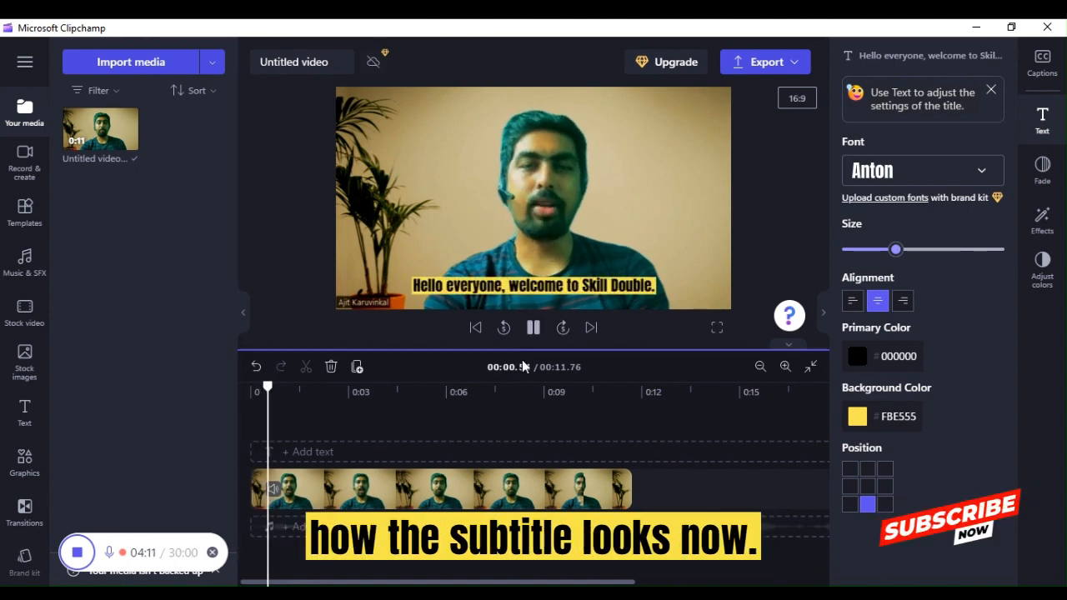